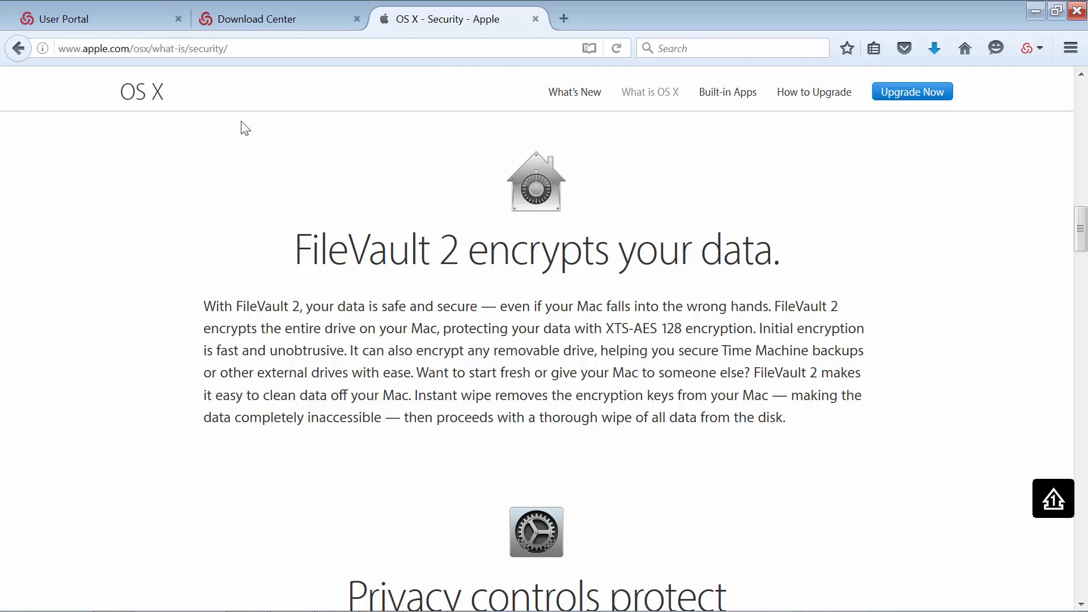
- Locate the Centrify Server Suite 2016 UNIX/Linux/Mac agent downloads in the Centrify Download Center
click(264, 19)
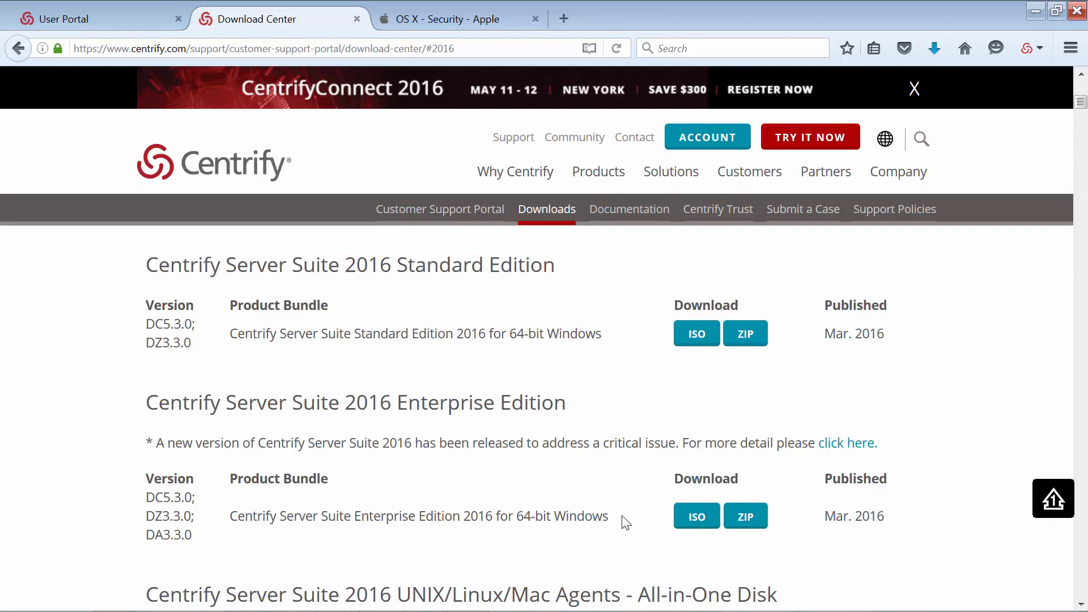
scroll(908, 359, down, 7)
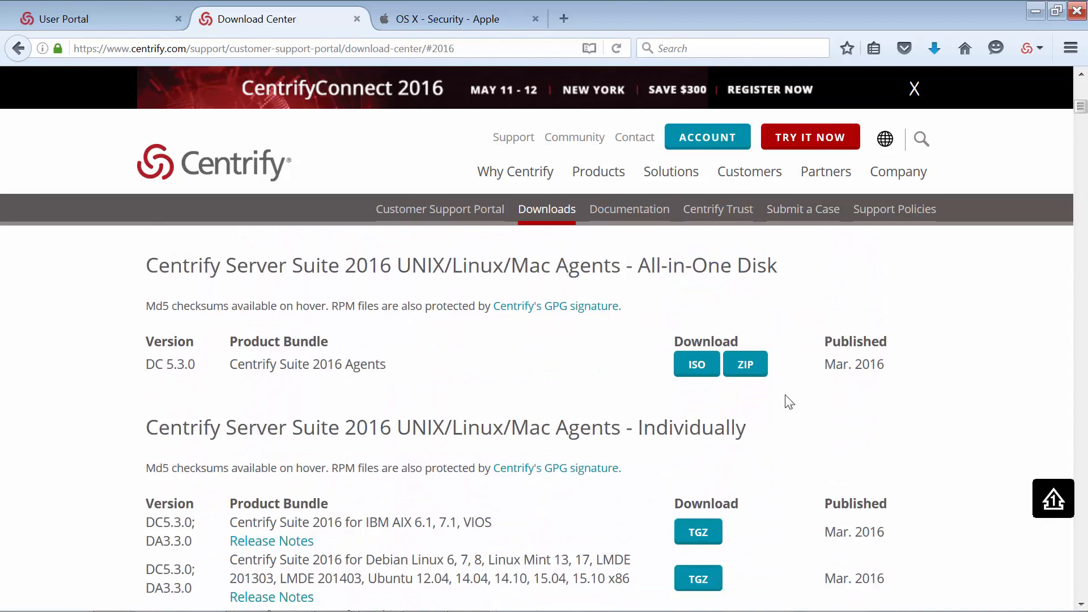
scroll(789, 402, down, 6)
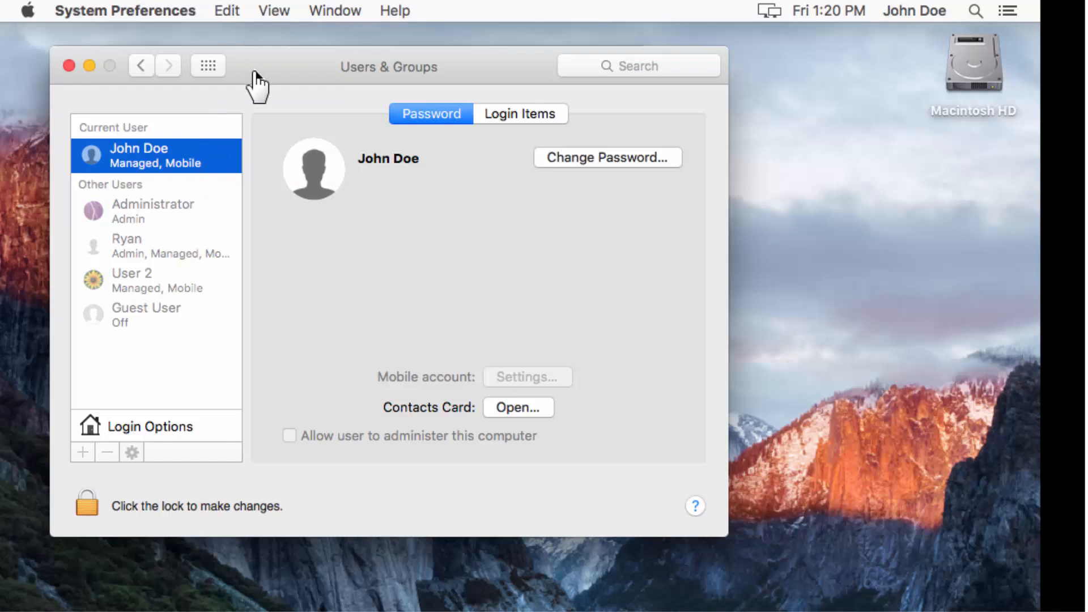
- Switch to Terminal on the Mac, run diskutil list and check for the Recovery HD partition
drag(255, 73, 545, 178)
click(144, 119)
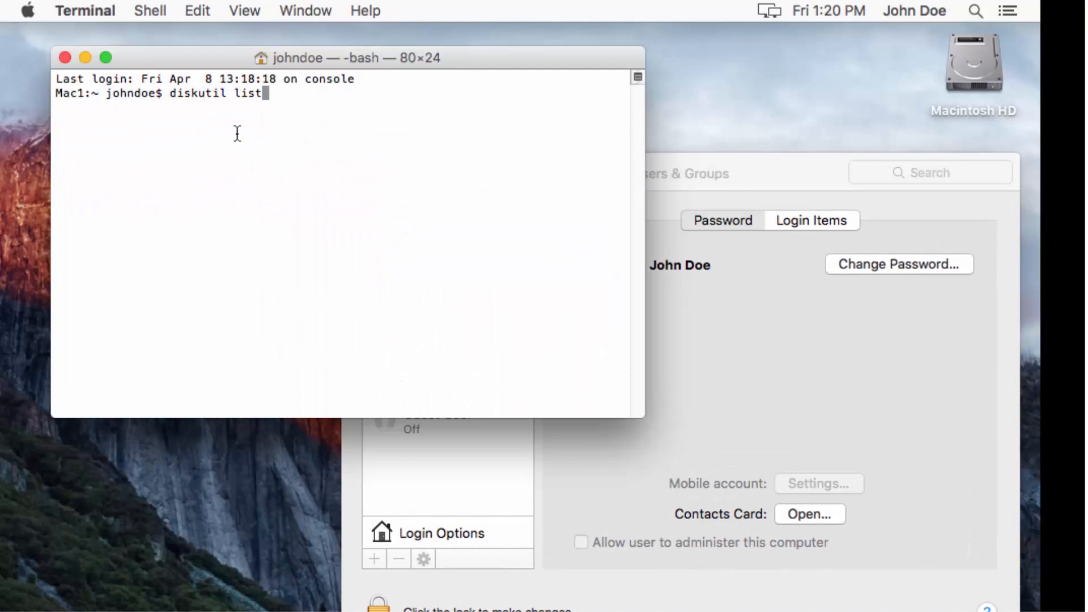
key(Return)
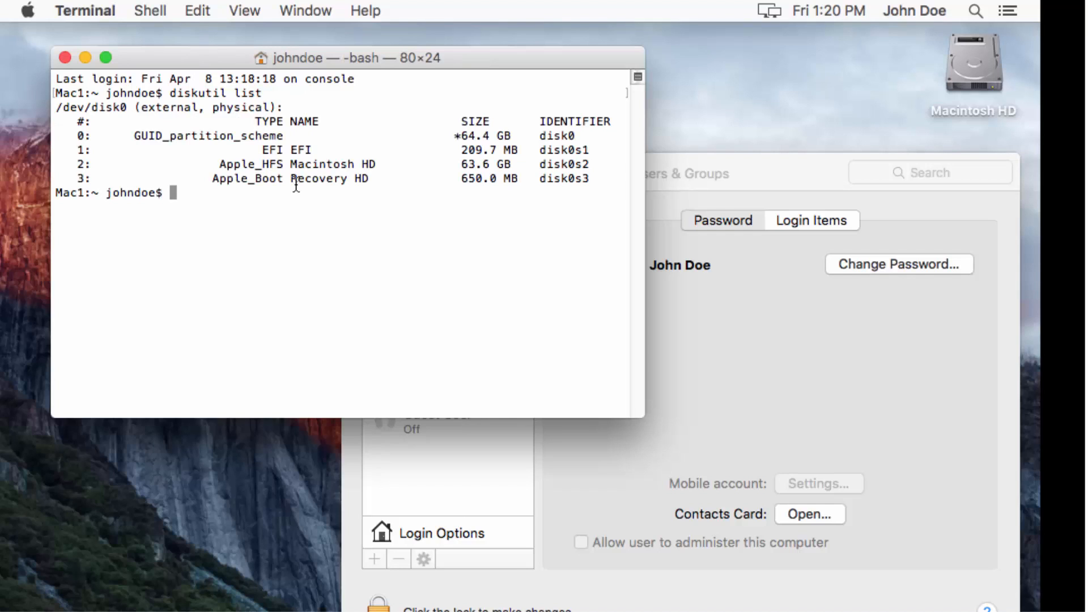
drag(292, 179, 350, 180)
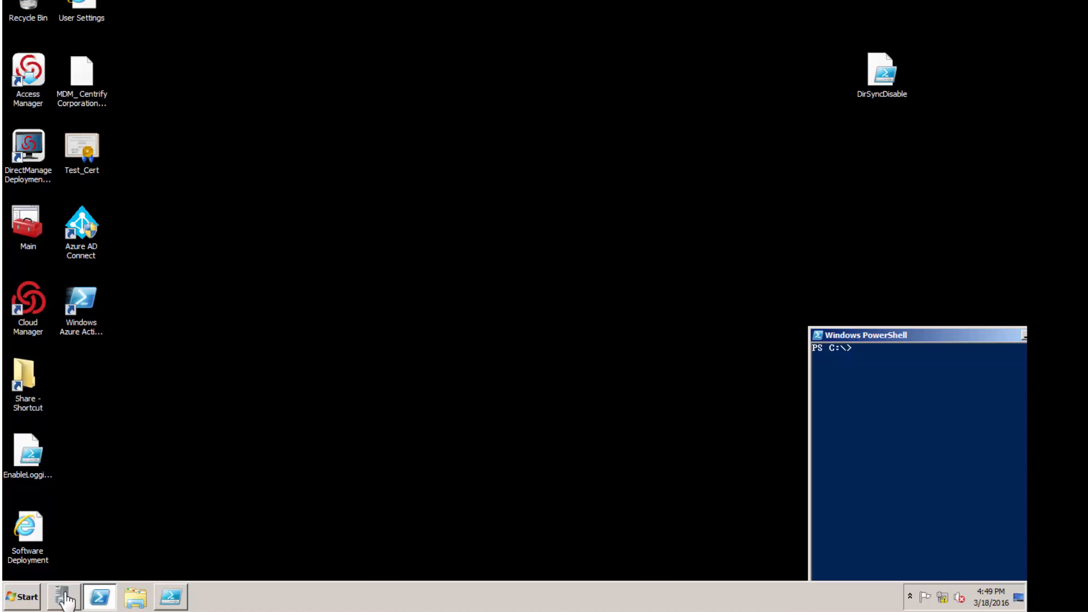
- Install the BitLocker Drive Encryption feature on the domain controller with Server Manager
click(66, 598)
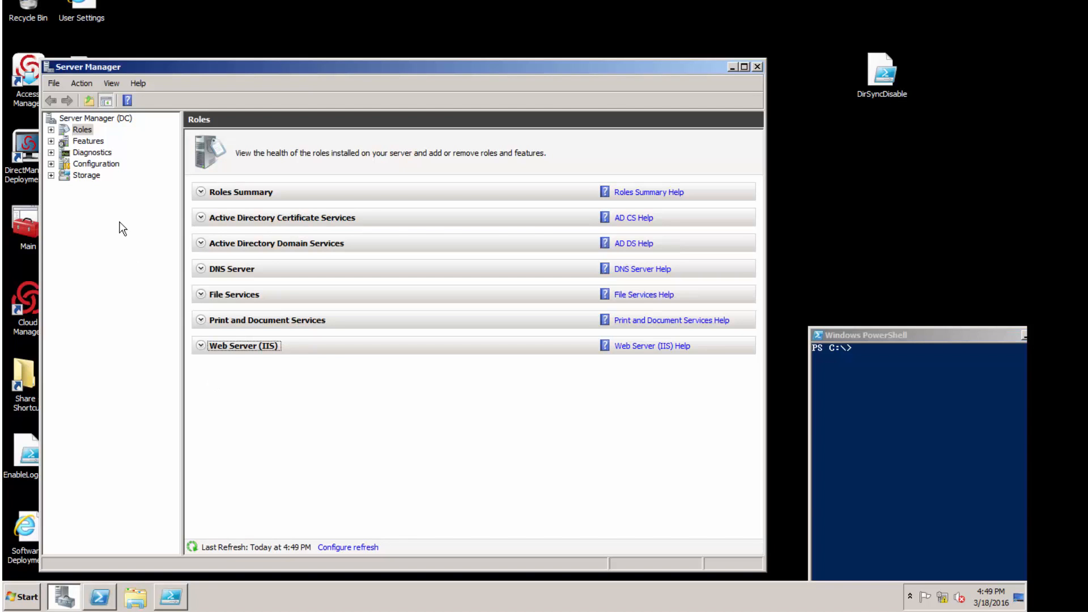
click(93, 143)
right_click(93, 143)
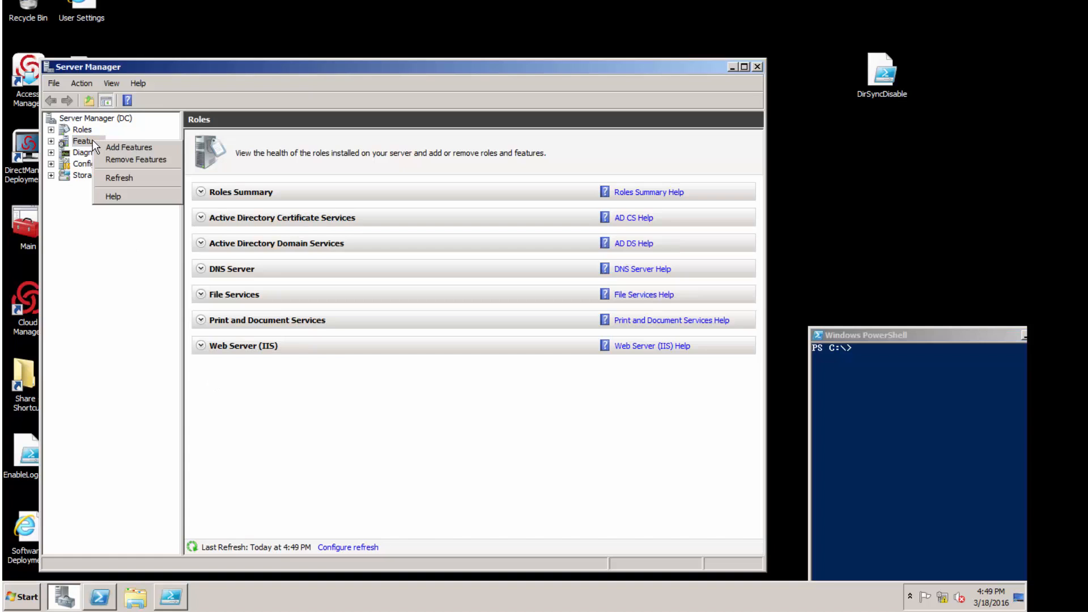
click(111, 147)
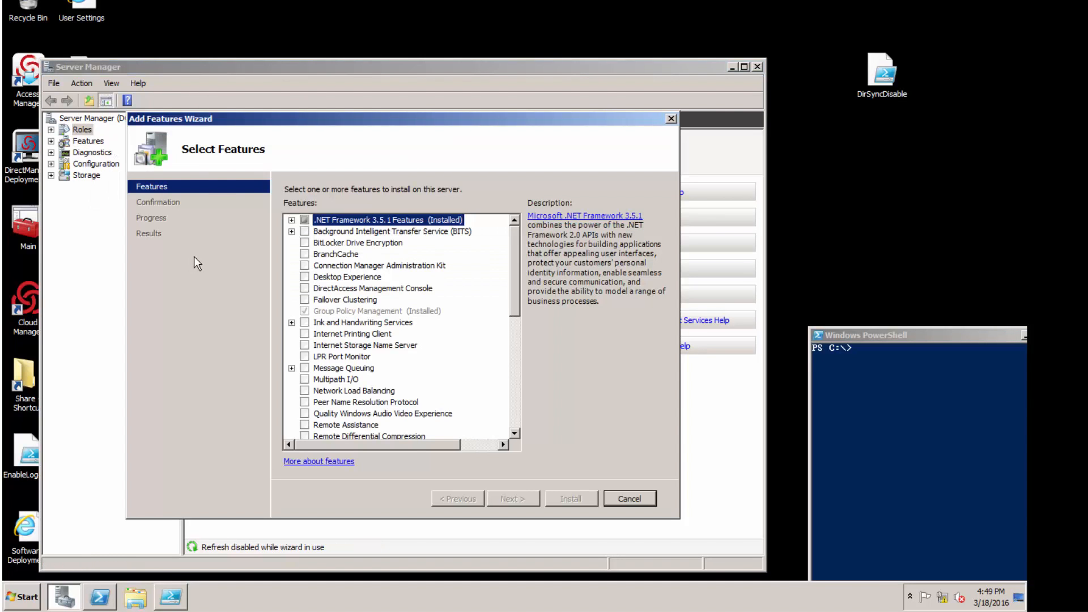
click(316, 242)
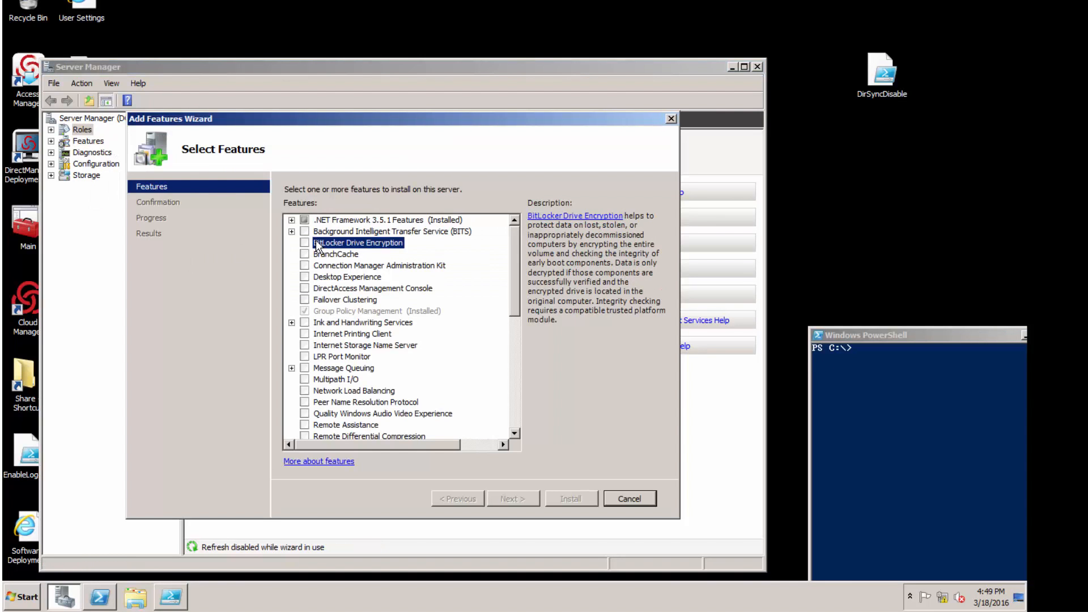
click(304, 243)
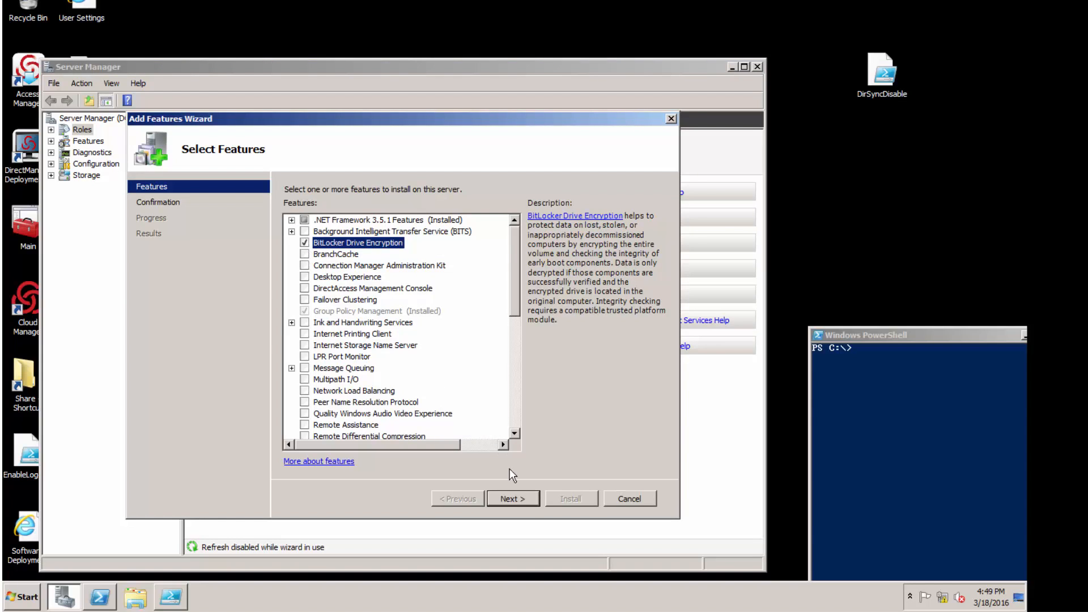
click(513, 498)
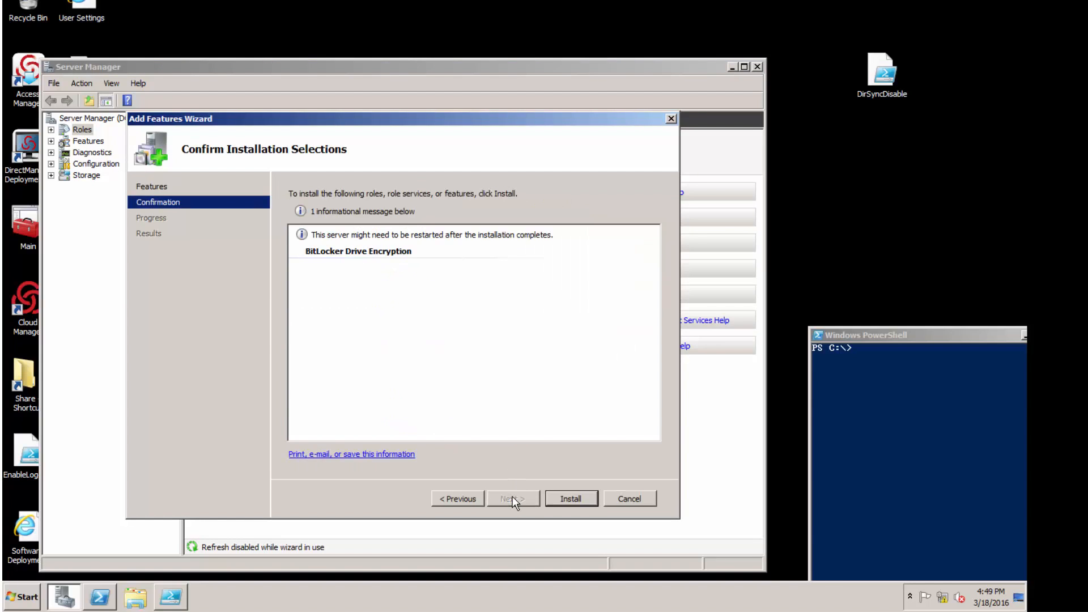
click(568, 498)
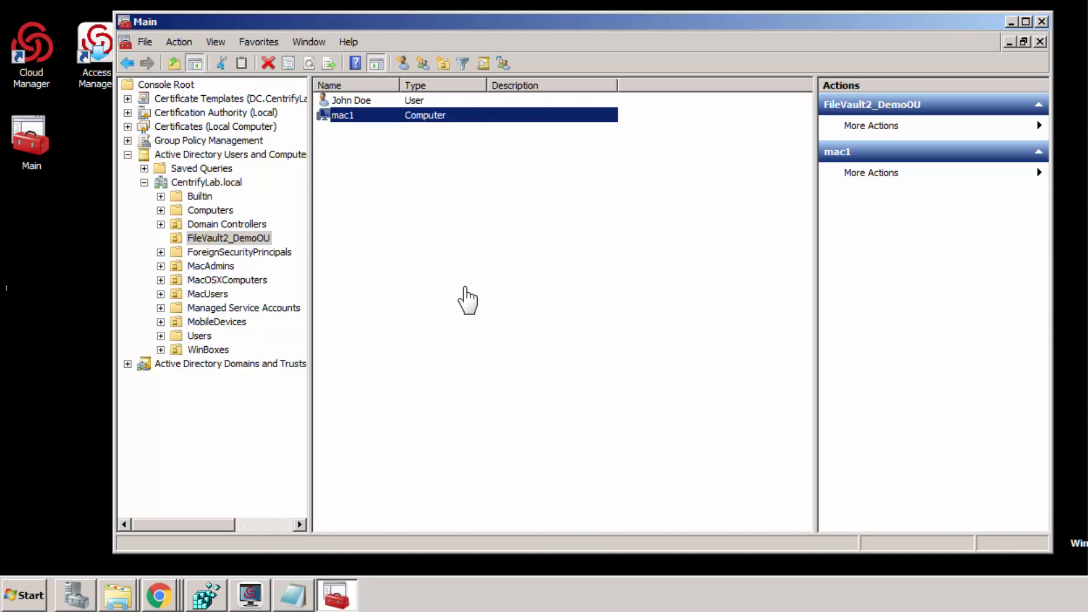
- Assign the Mac user's account as the manager of the mac1 computer object in FileVault2_DemoOU
right_click(378, 115)
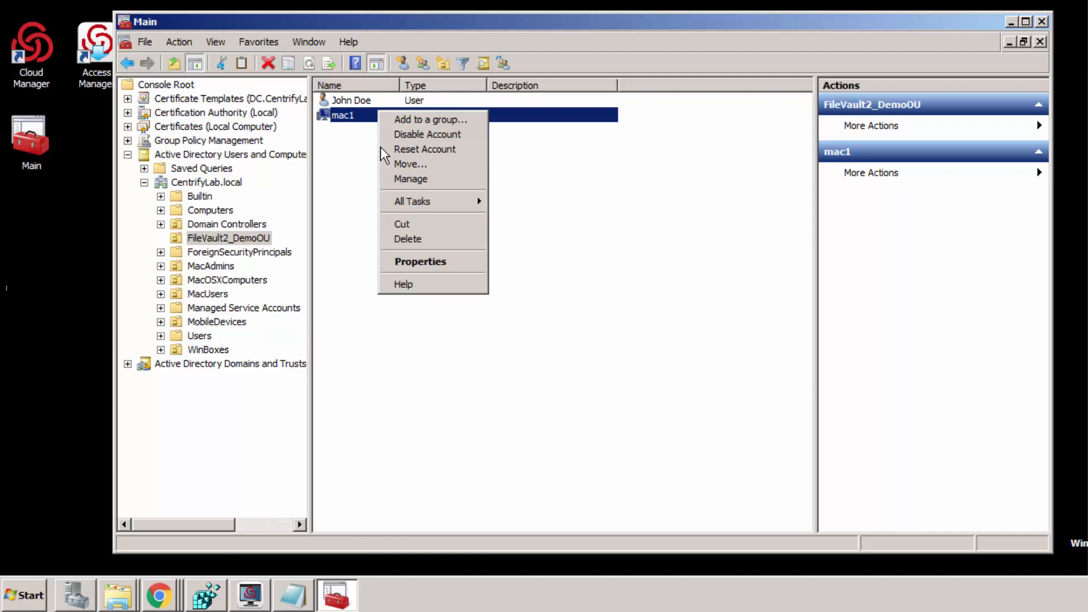
click(412, 261)
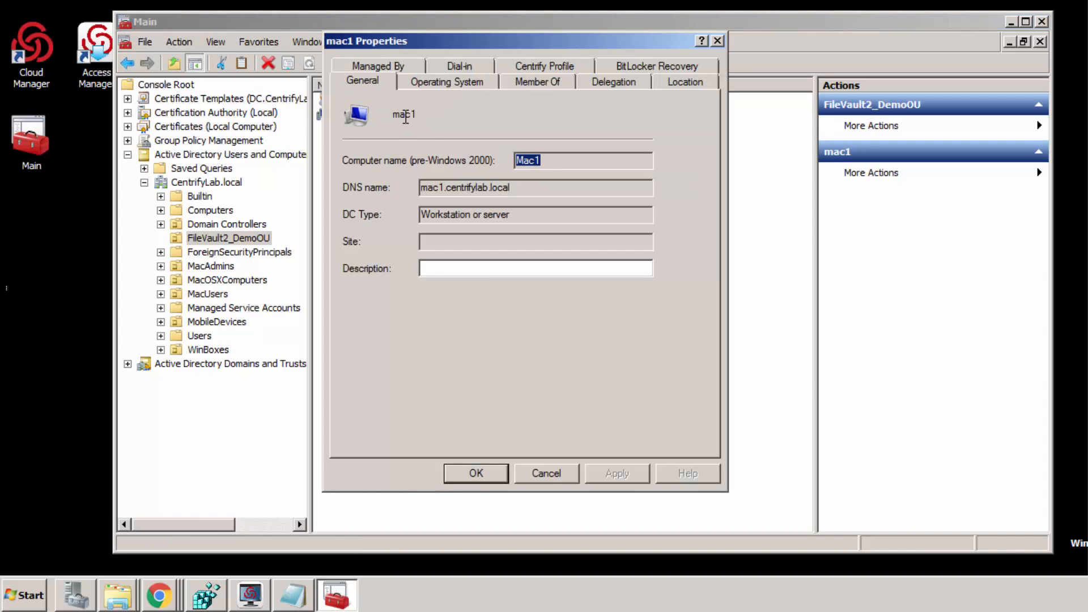
click(385, 71)
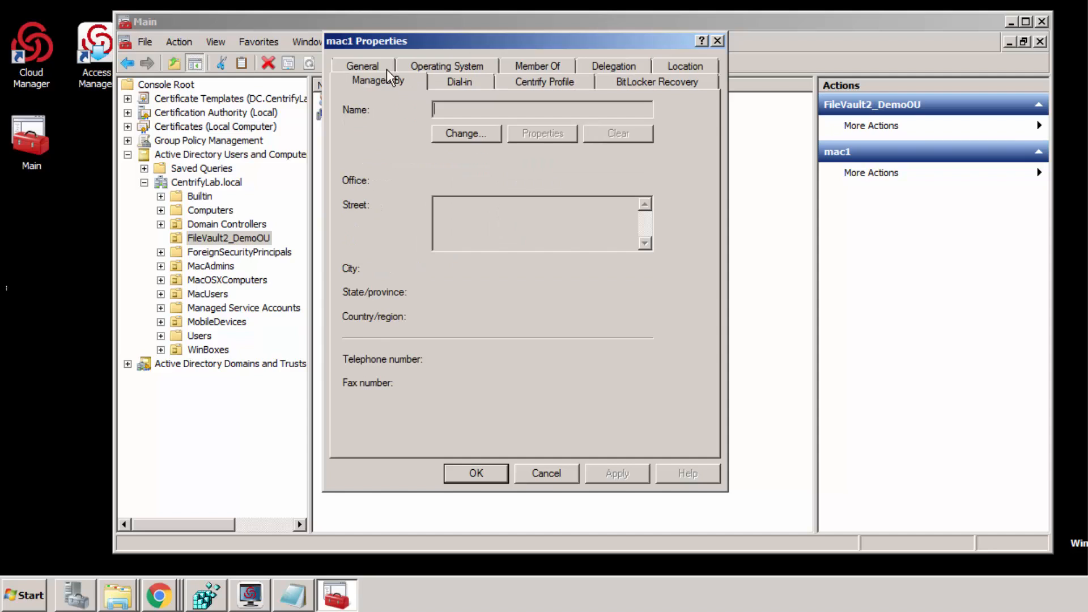
click(450, 130)
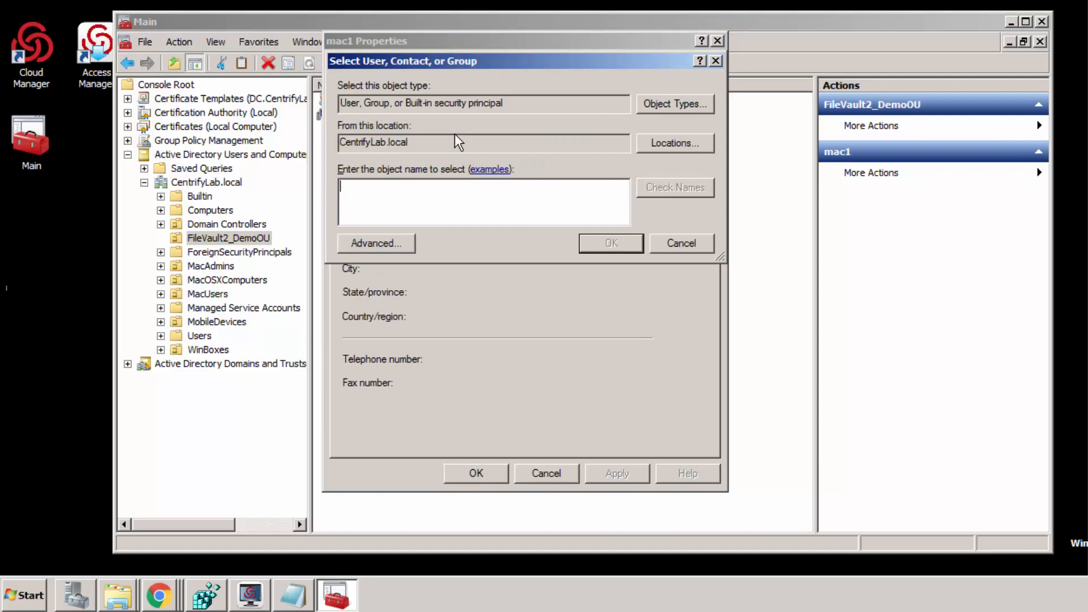
text(John D)
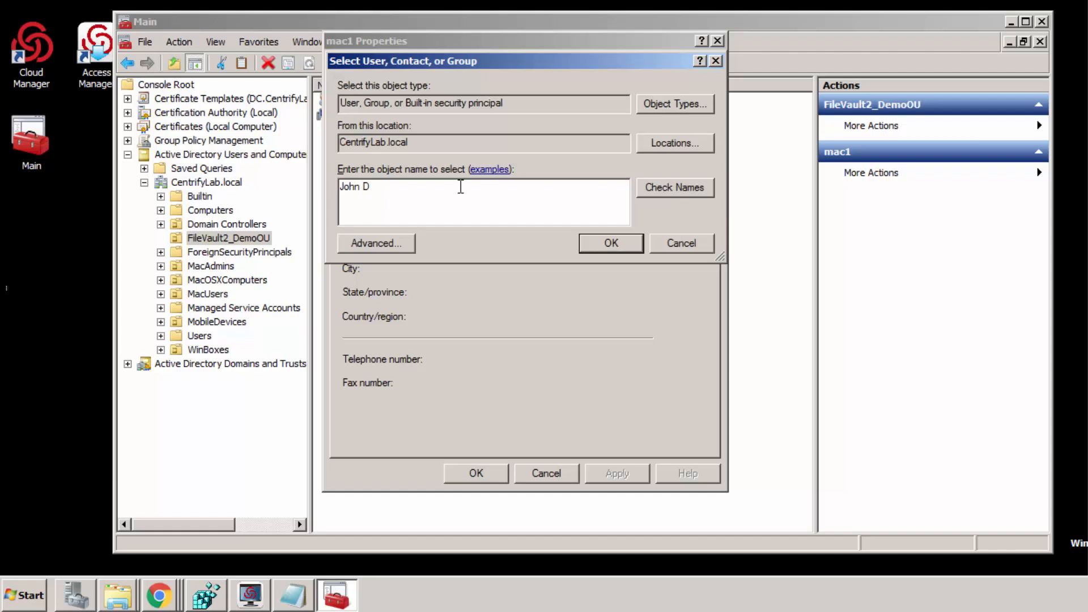
click(695, 189)
click(627, 239)
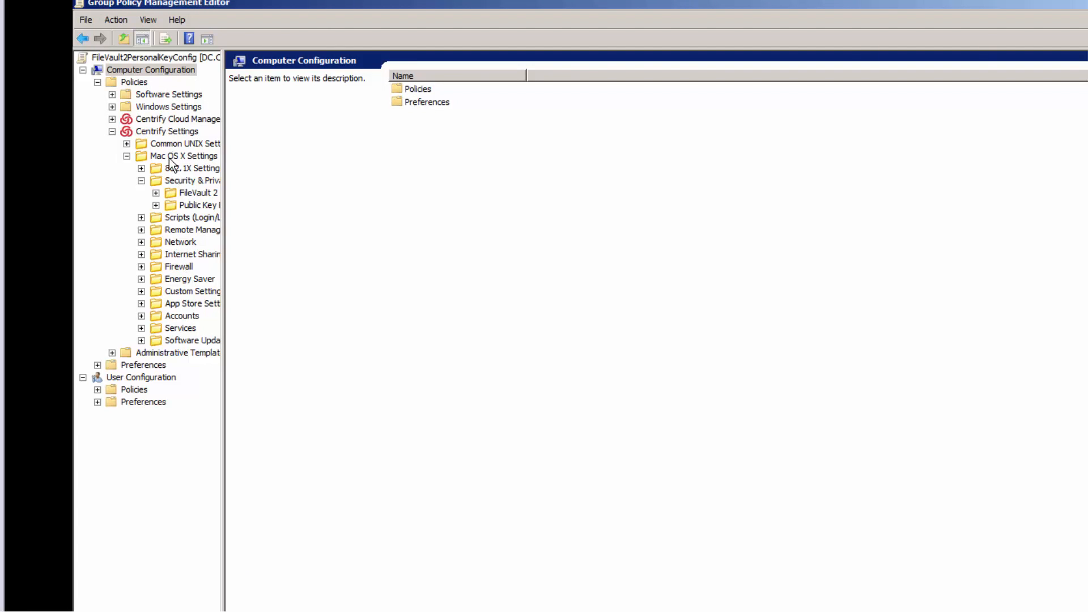
- Enable the Enable FileVault 2 policy under Mac OS X Security & Privacy, leaving Use Institutional Recovery Key off
click(196, 193)
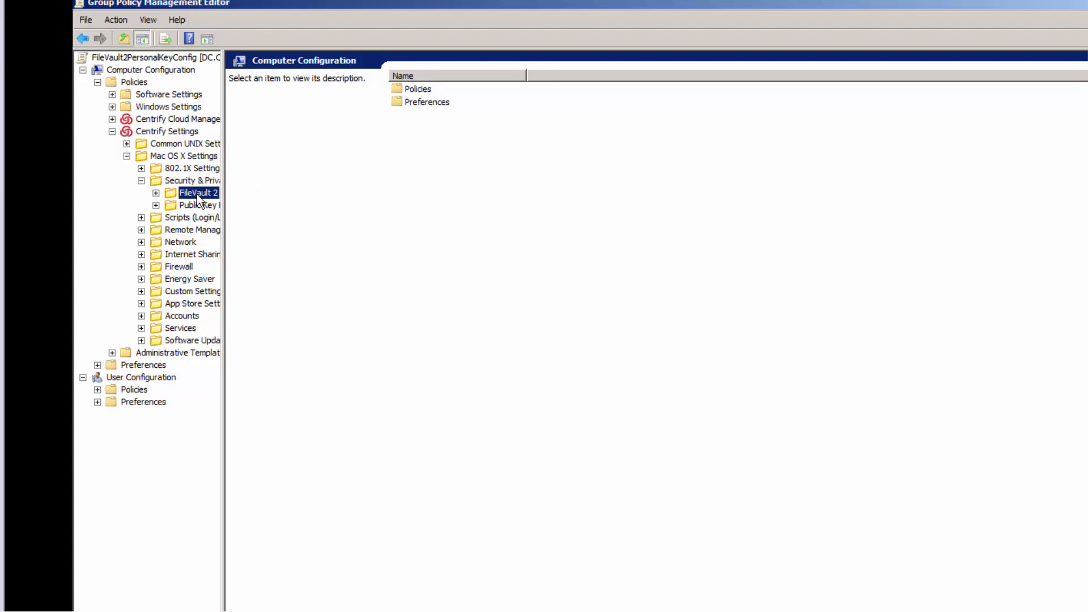
click(271, 101)
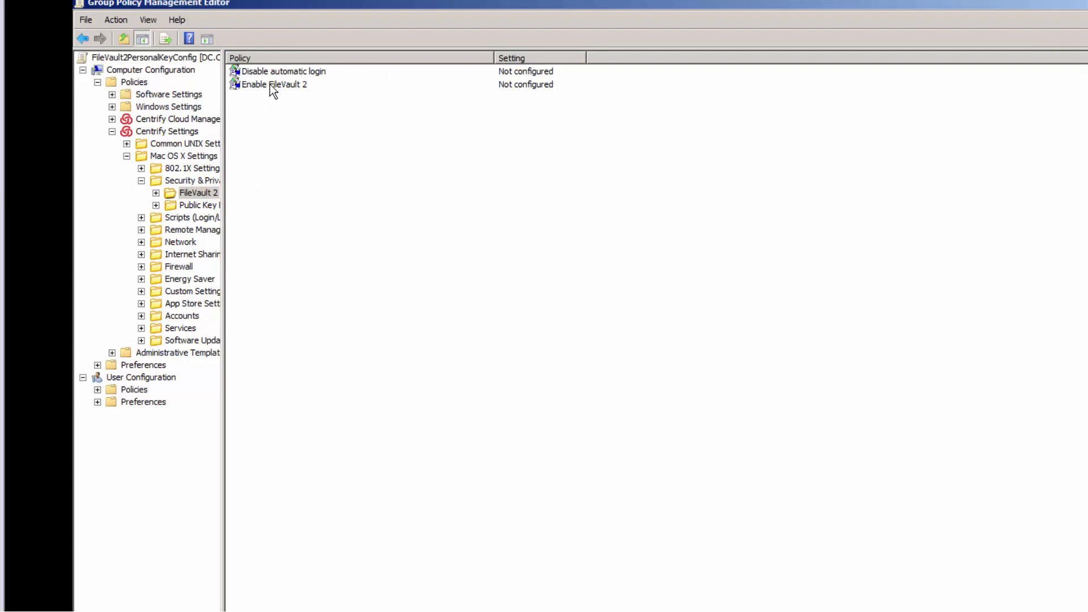
double_click(270, 84)
click(515, 266)
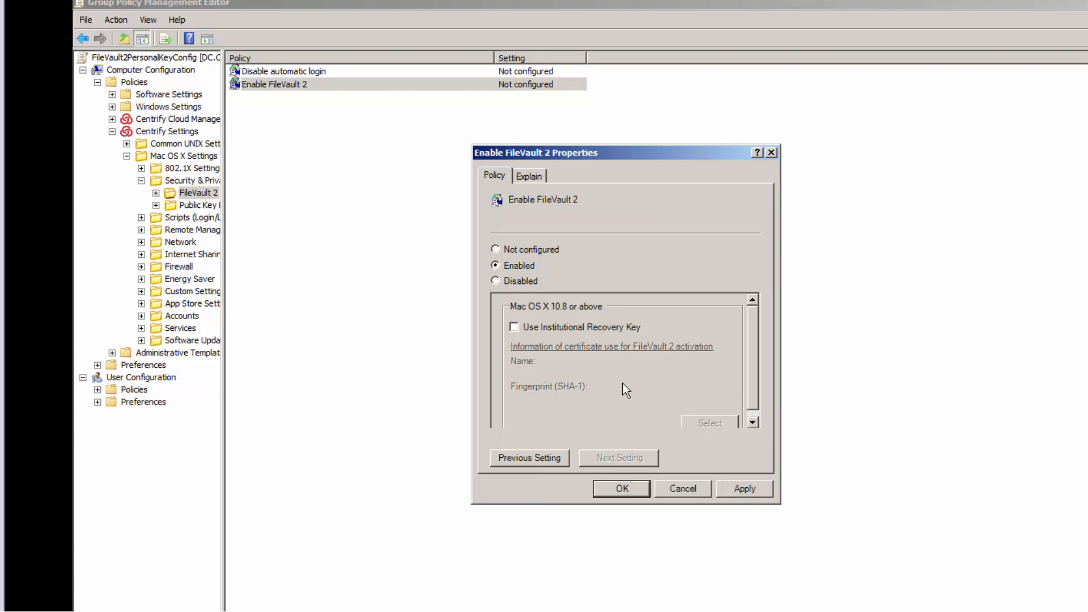
click(622, 489)
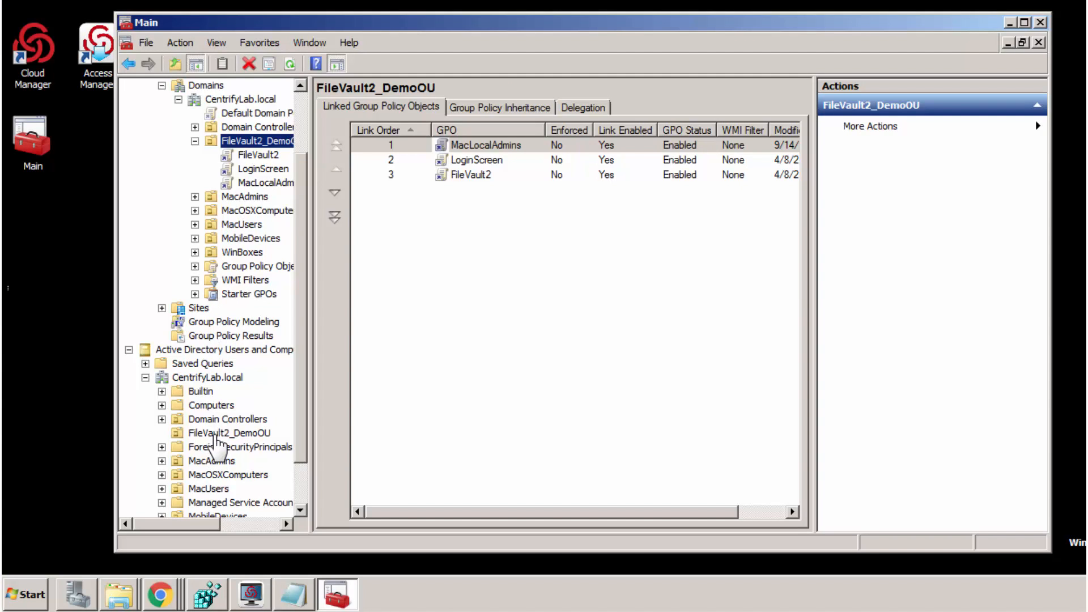
- Check the objects in FileVault2_DemoOU and refresh group policy on the Mac by running adgpupdate in Terminal
click(223, 434)
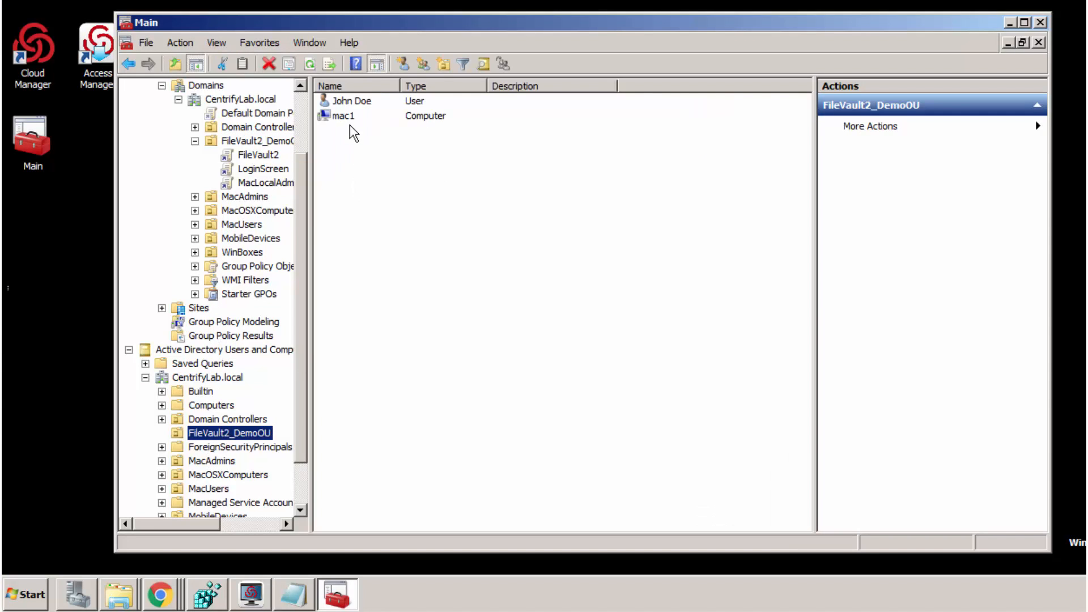
text(adgpupdate)
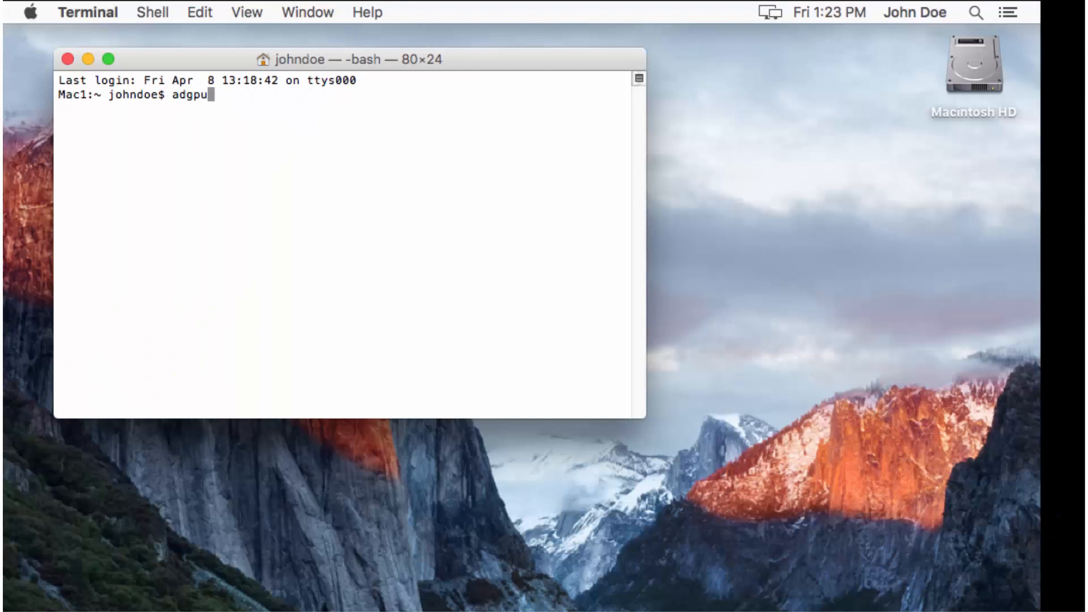
key(Return)
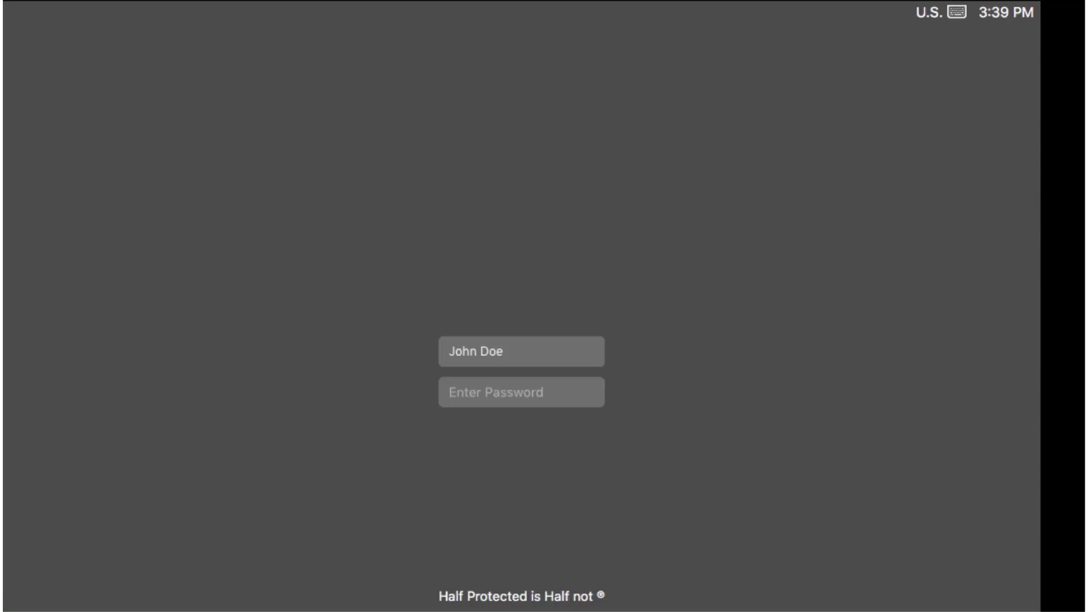
- Add the Mac user to FileVault by logging in, logging out and entering the account password when requested
text(•••••)
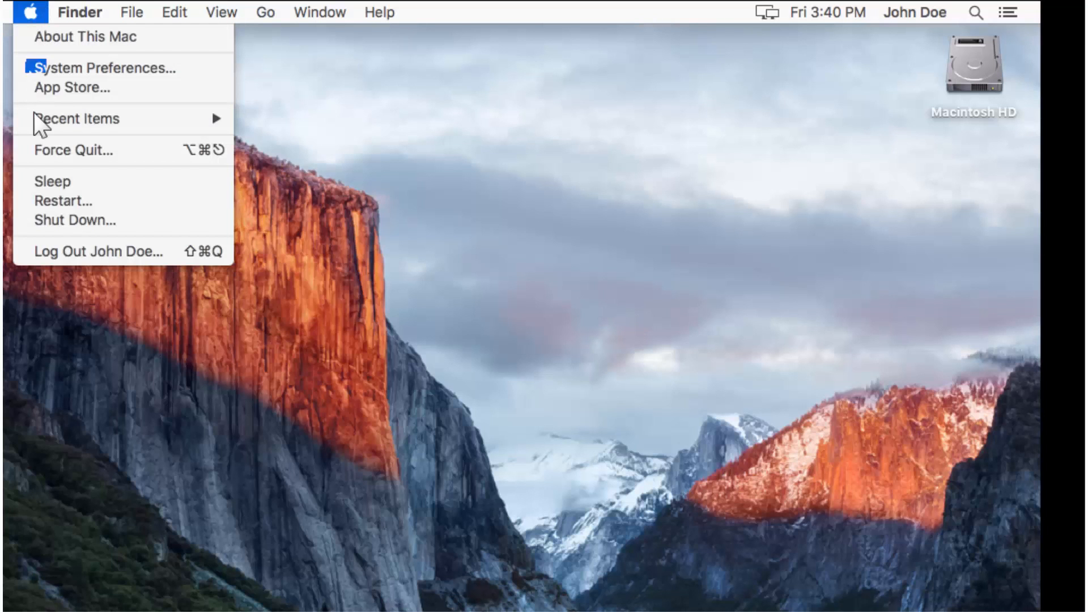
click(44, 251)
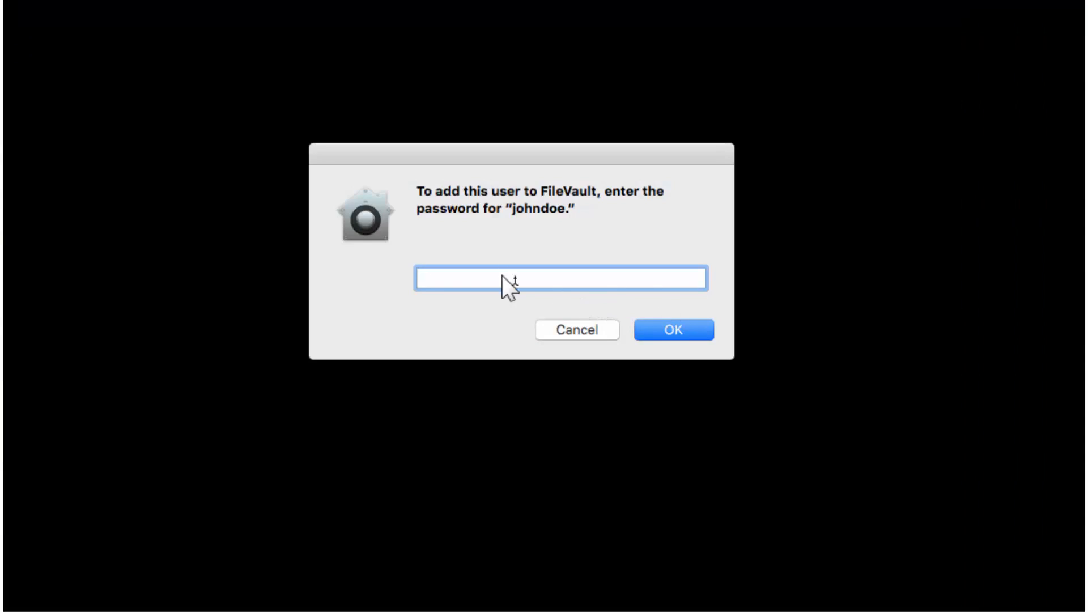
text(•••••••••)
key(Return)
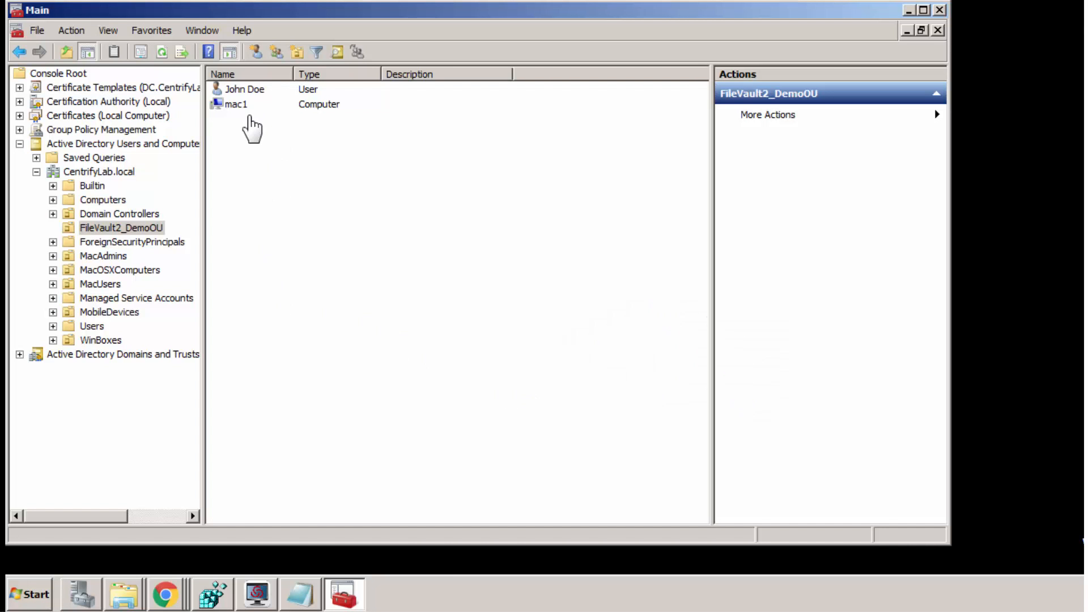
- View the BitLocker Recovery details in the properties of the mac1 computer object
right_click(245, 107)
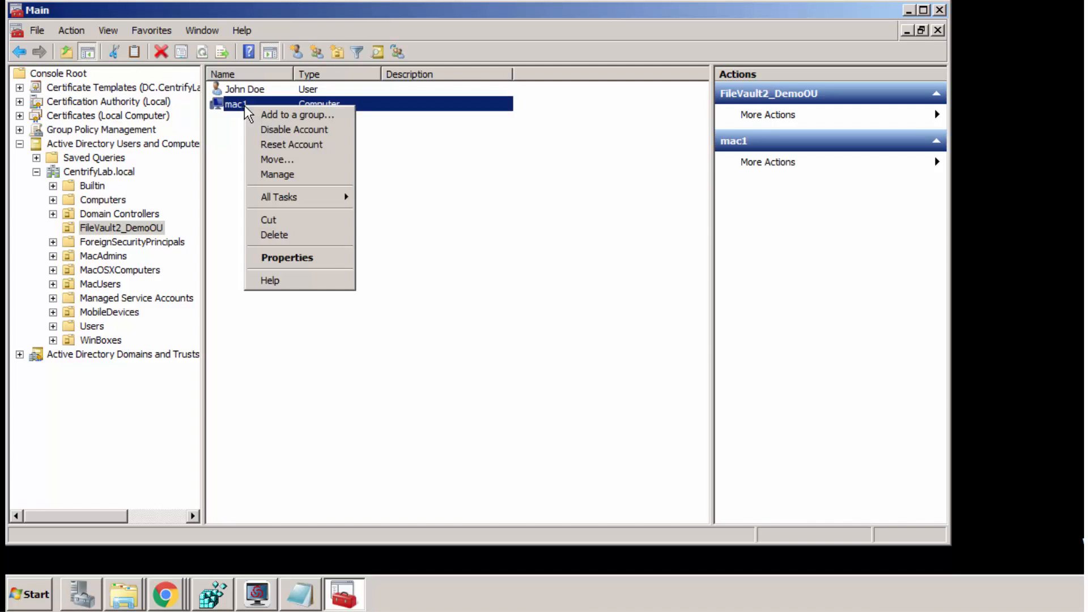
click(290, 258)
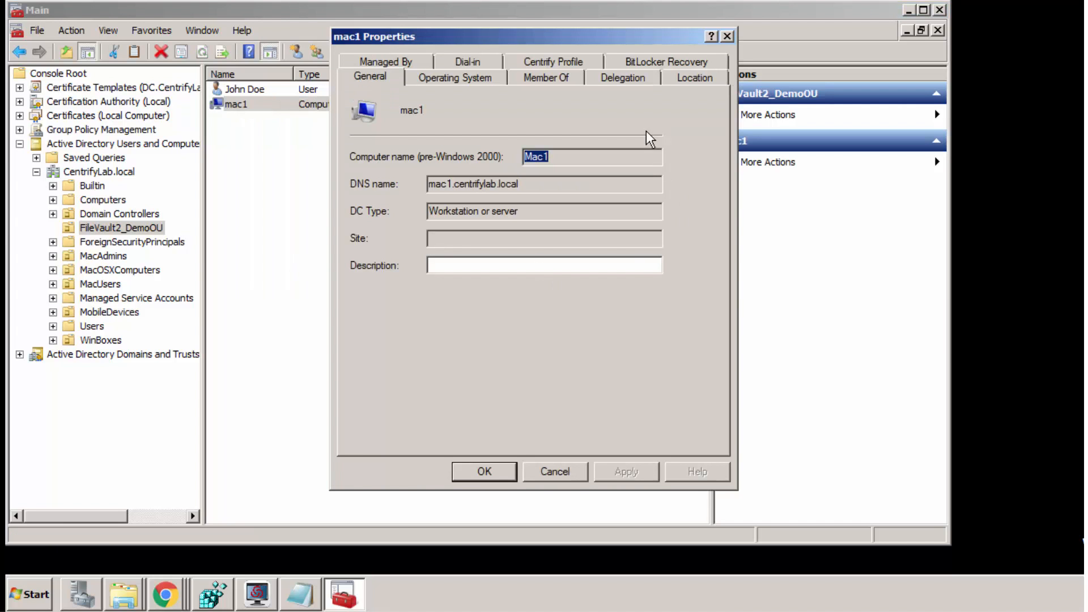
click(649, 66)
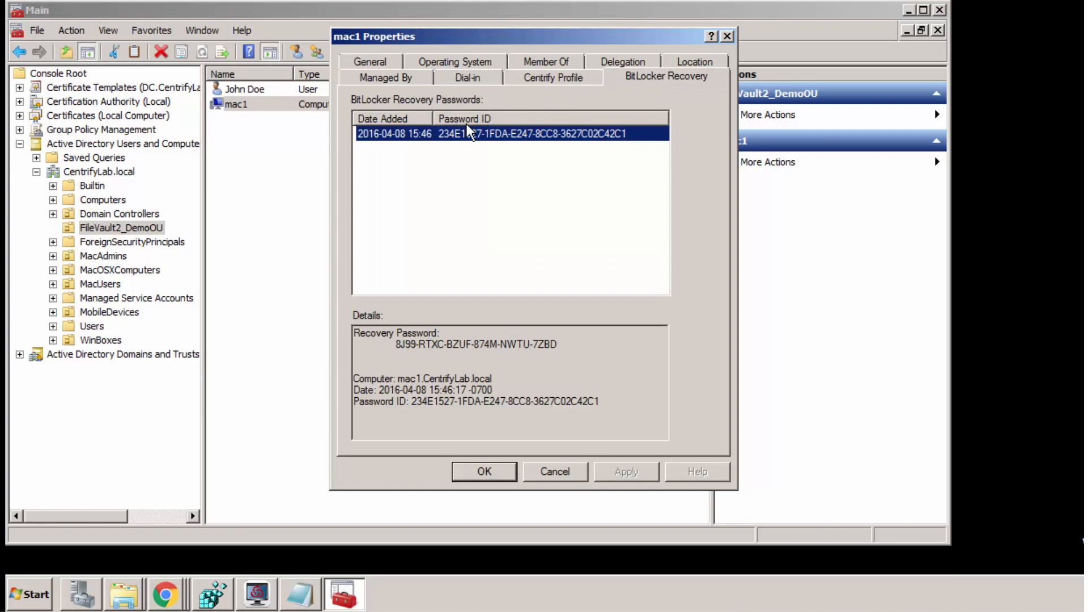